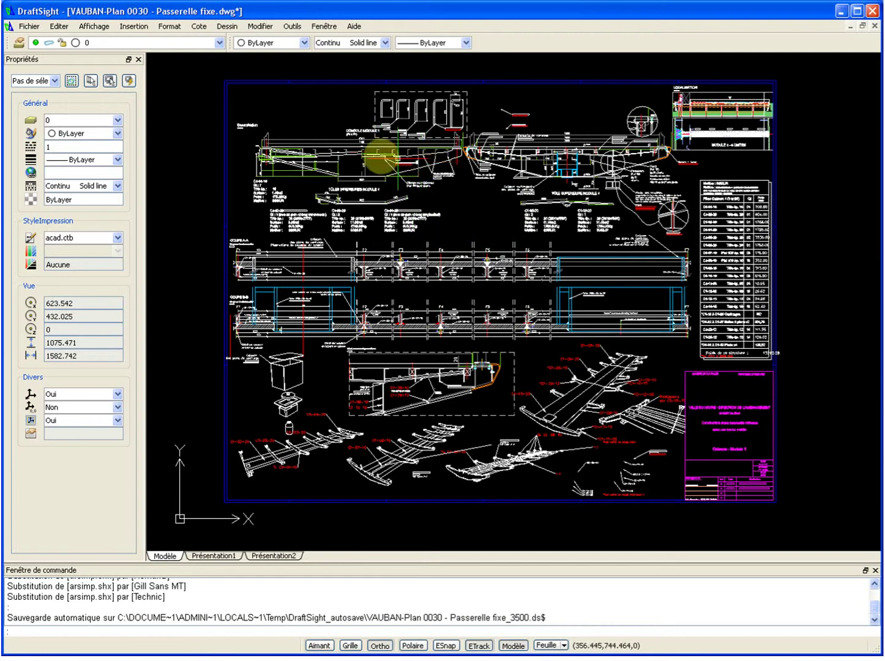
scroll(301, 223, down, 1)
scroll(301, 223, down, 2)
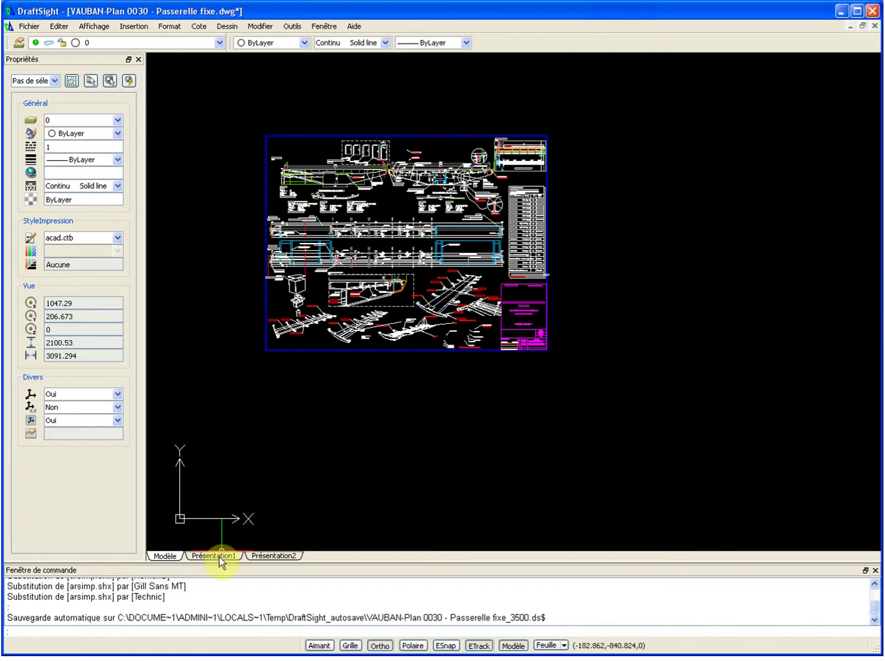
scroll(249, 339, up, 3)
mouse_move(249, 339)
middle_down()
mouse_move(241, 428)
mouse_move(211, 487)
middle_up()
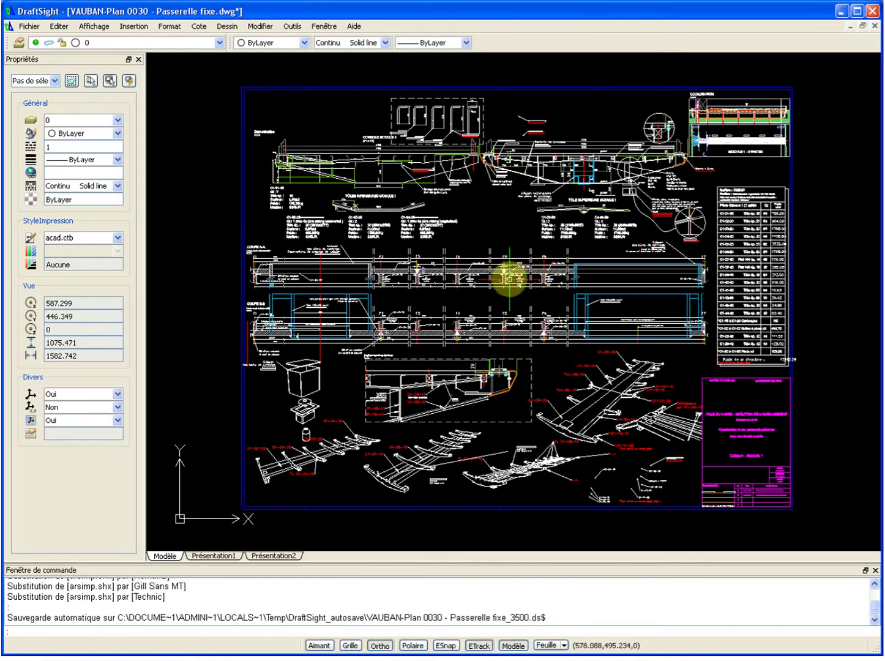
scroll(510, 268, up, 1)
scroll(500, 281, down, 1)
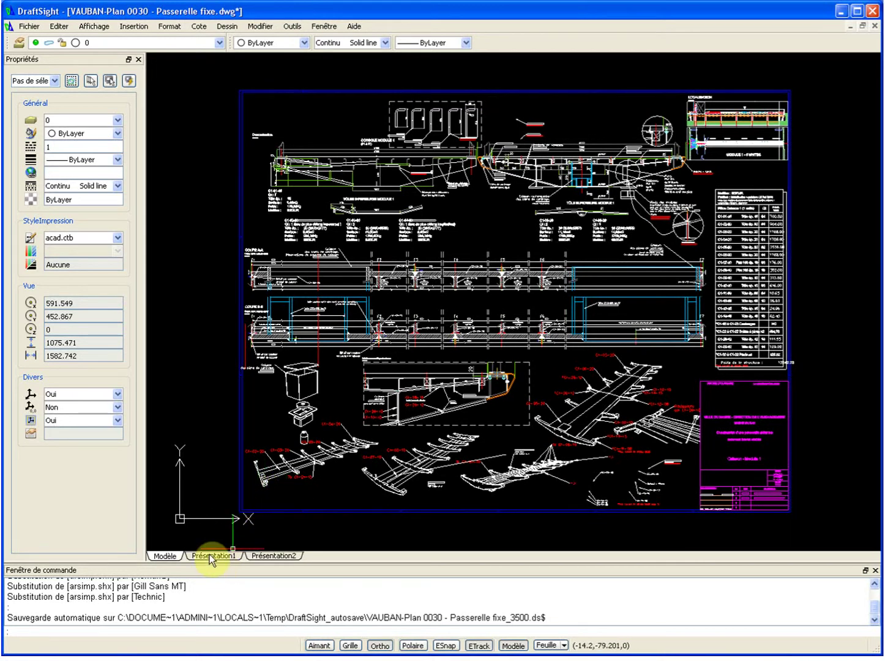
Step: Open the print settings for the model, select the PDF printer and review its available paper formats
click(29, 26)
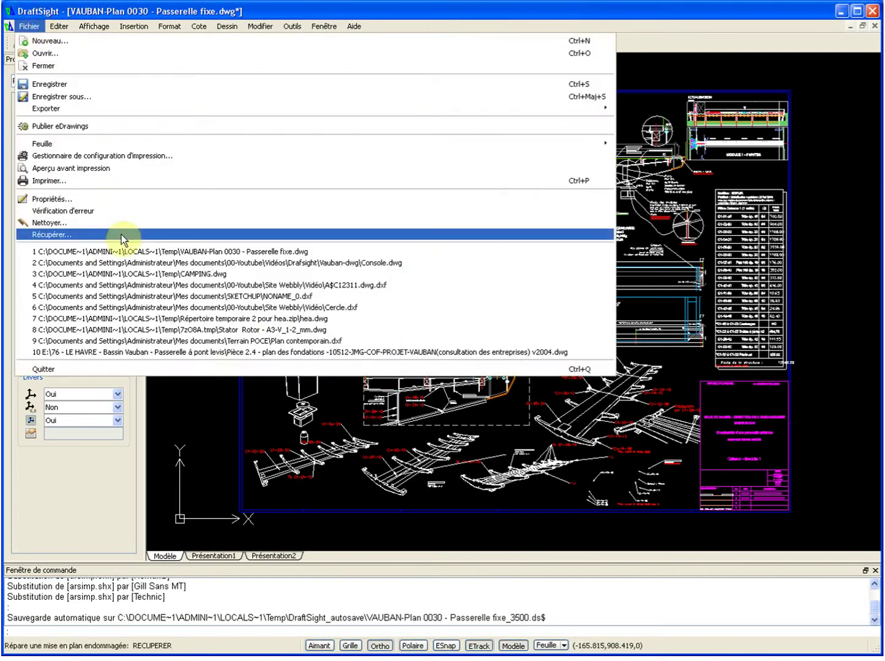
click(96, 181)
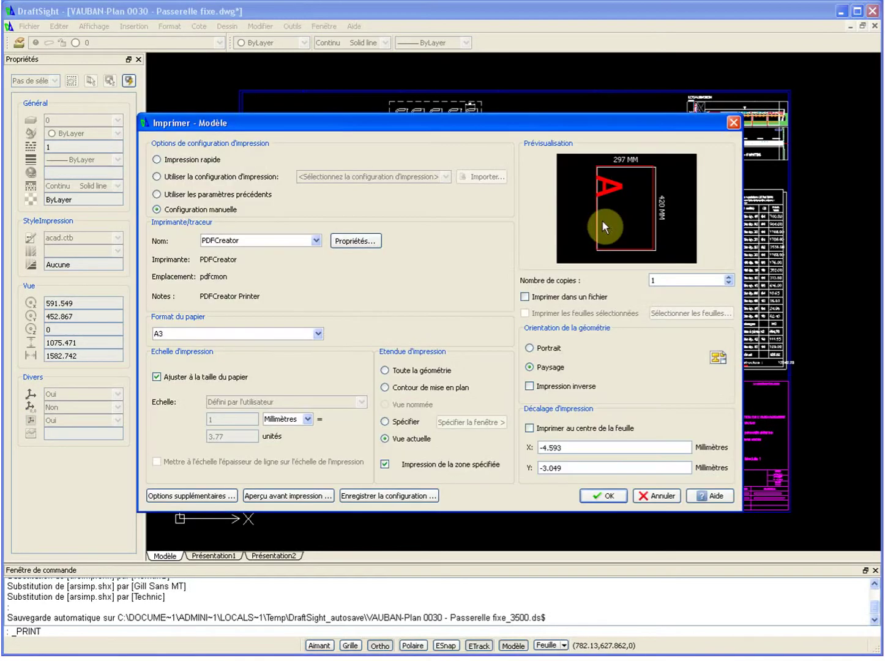
click(295, 241)
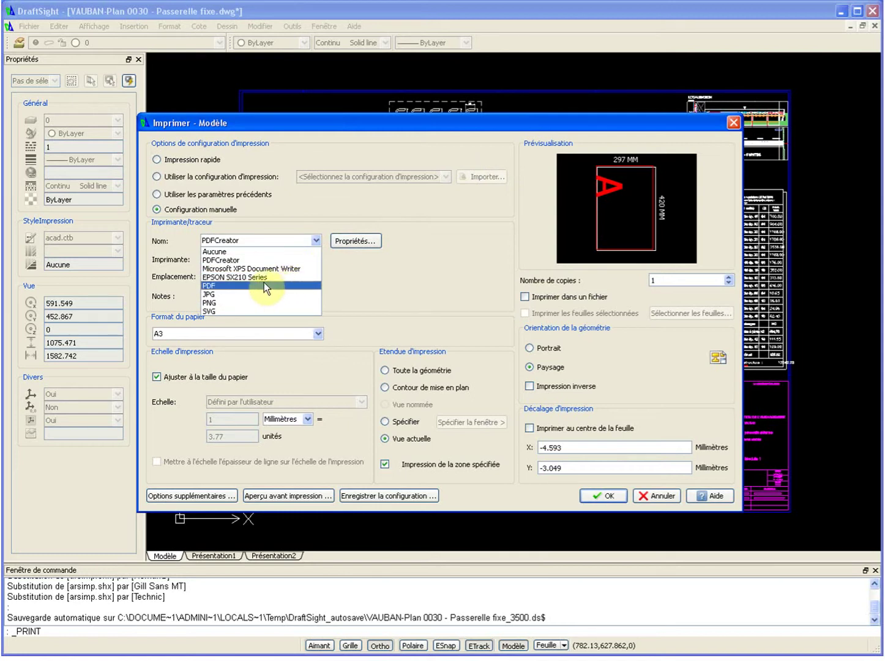
click(216, 286)
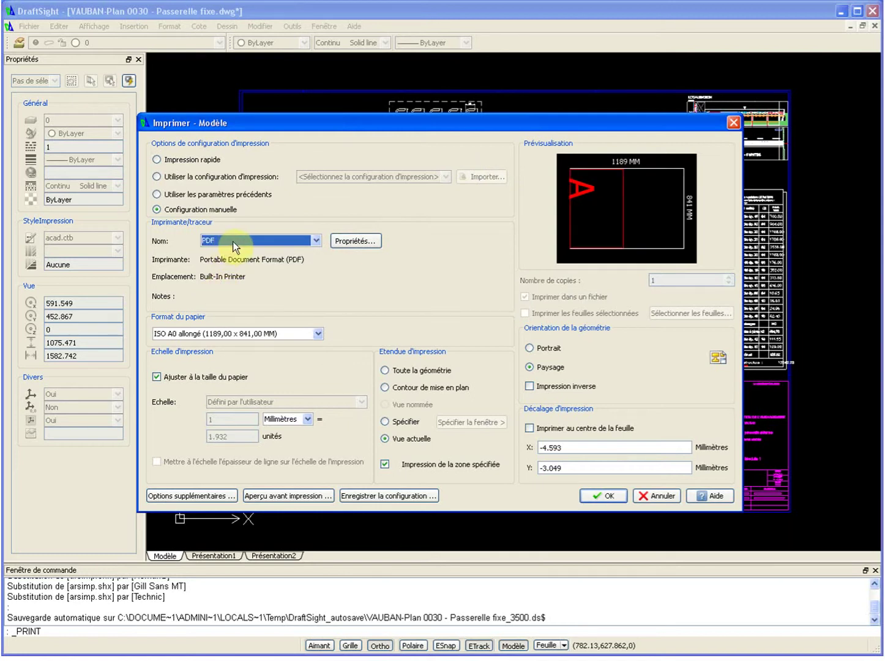
click(285, 334)
drag(318, 397, 319, 353)
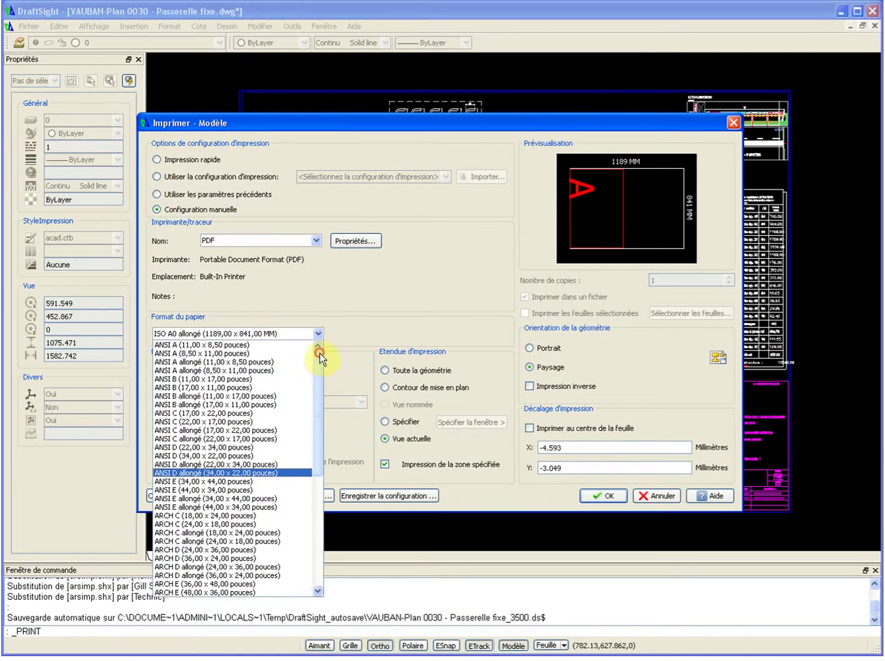
mouse_move(316, 398)
mouse_down()
mouse_move(336, 543)
mouse_move(330, 549)
mouse_move(326, 413)
mouse_up()
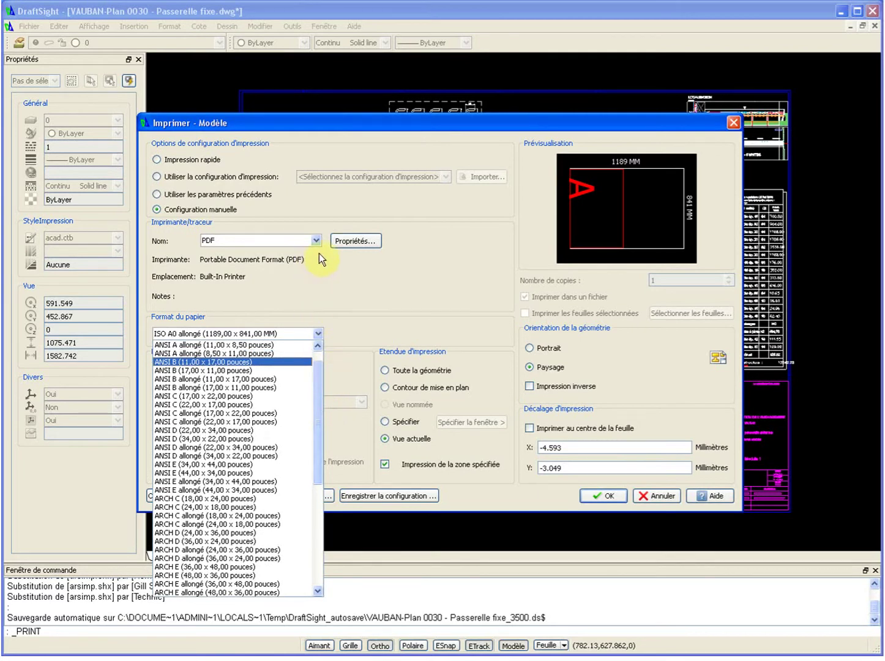
click(275, 243)
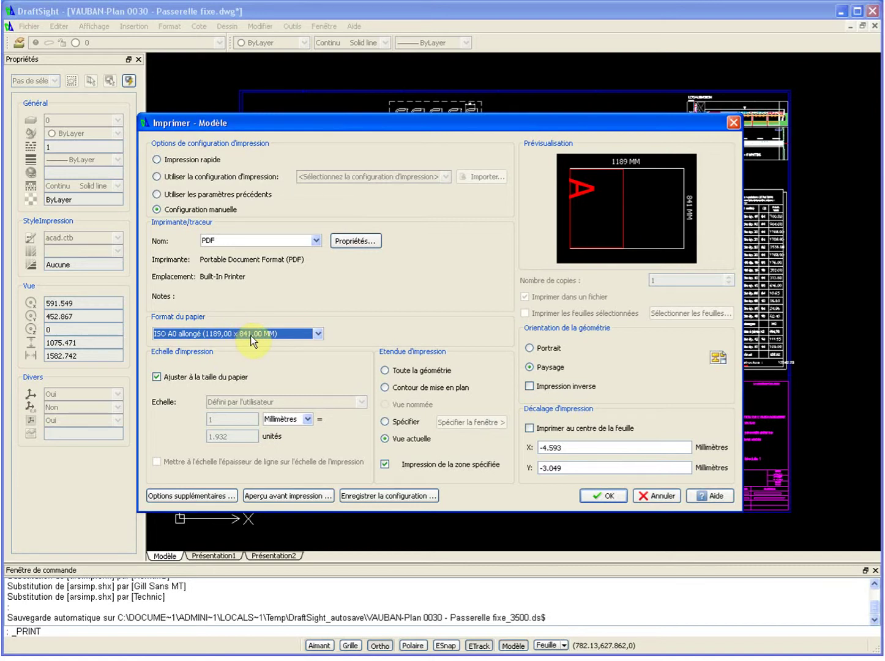
Step: Set the printer back to PDFCreator and cancel the print
click(257, 244)
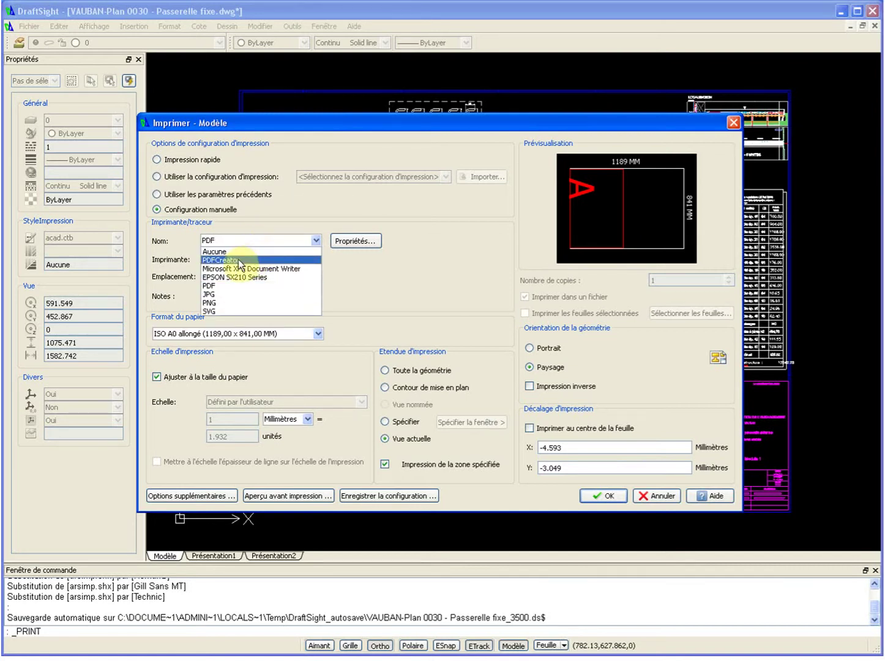
click(256, 260)
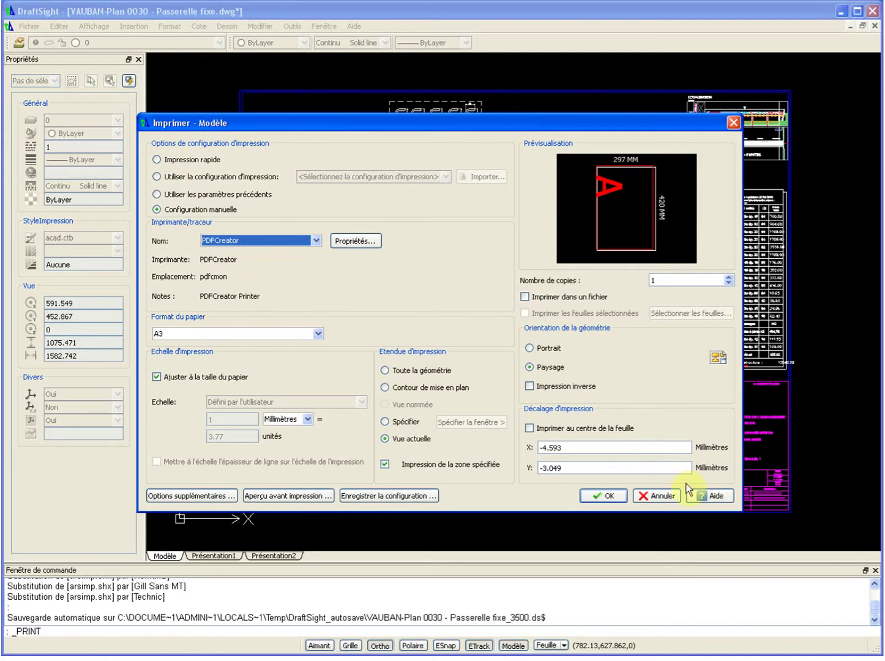
click(661, 495)
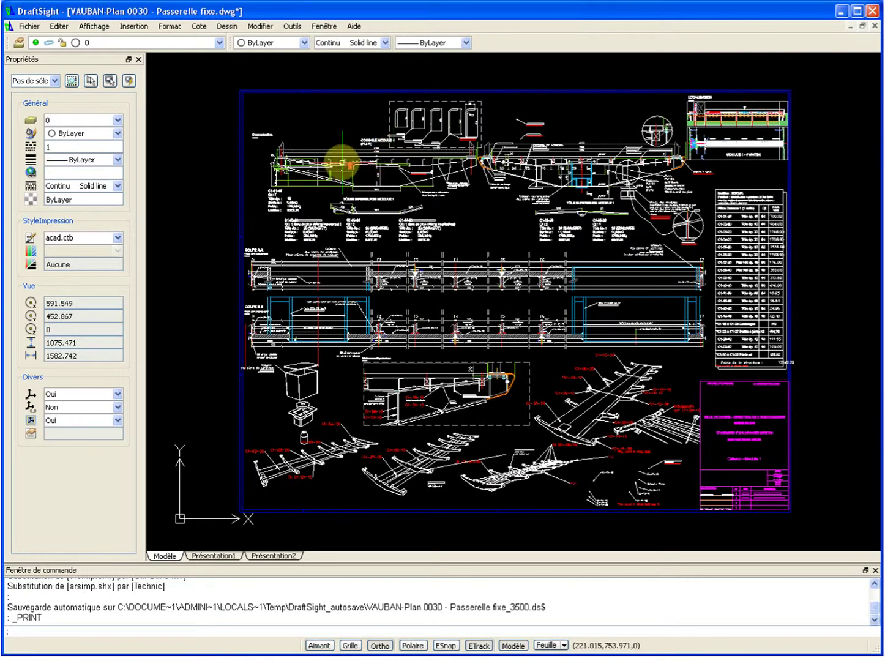
Step: Examine the Console Module 1 elevation, its dimensions and the framed stiffener profiles above it
scroll(342, 162, up, 4)
middle_drag(346, 172, 391, 301)
scroll(375, 290, up, 3)
scroll(390, 301, down, 2)
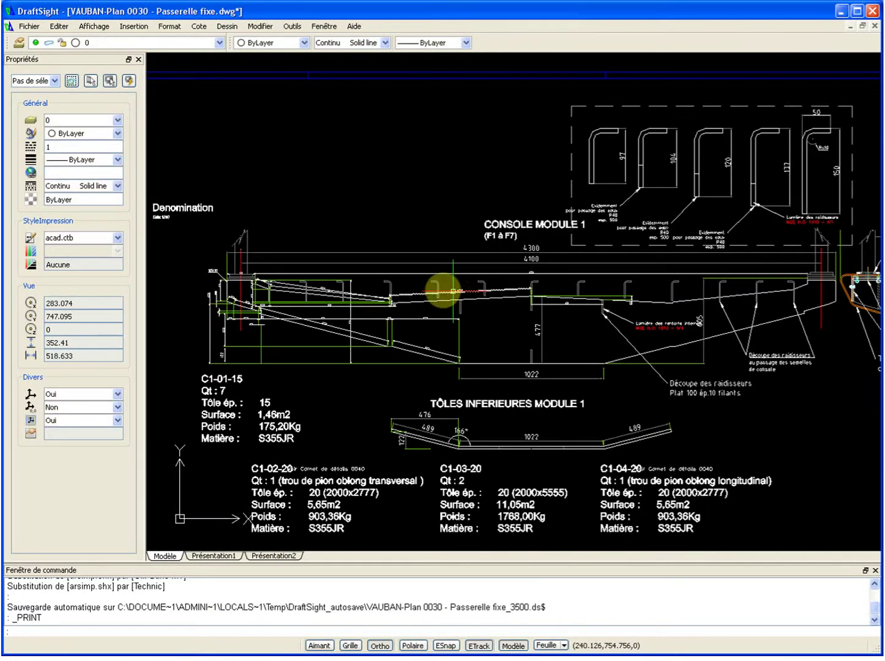
scroll(421, 262, down, 1)
scroll(187, 232, down, 1)
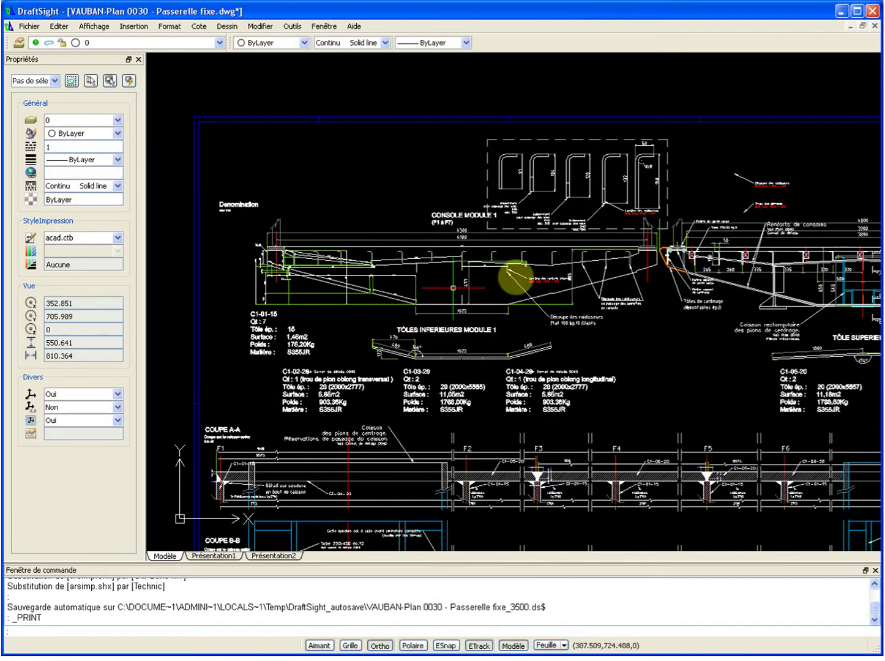
scroll(543, 157, up, 4)
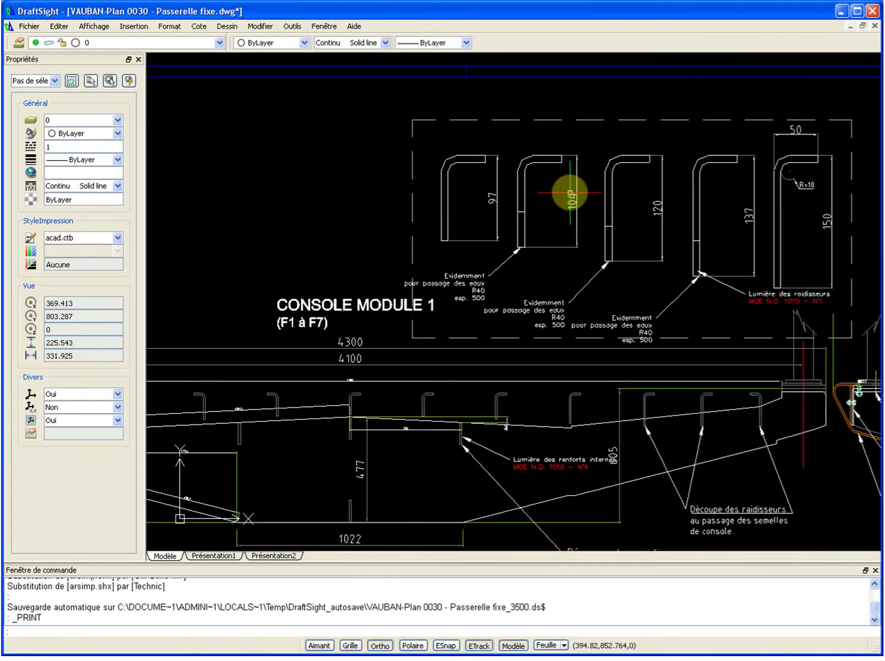
middle_drag(510, 393, 765, 234)
scroll(366, 238, up, 5)
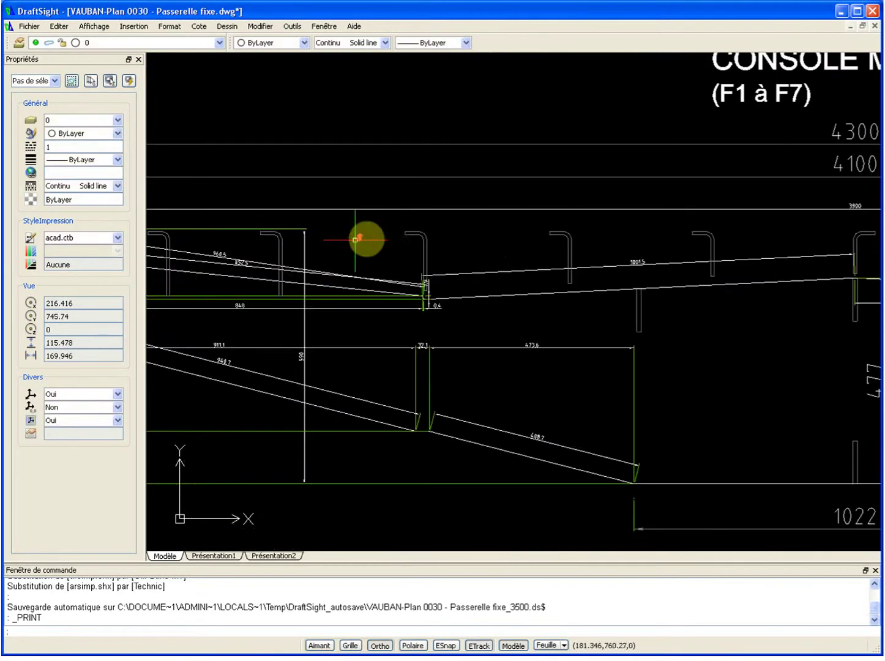
scroll(614, 231, down, 4)
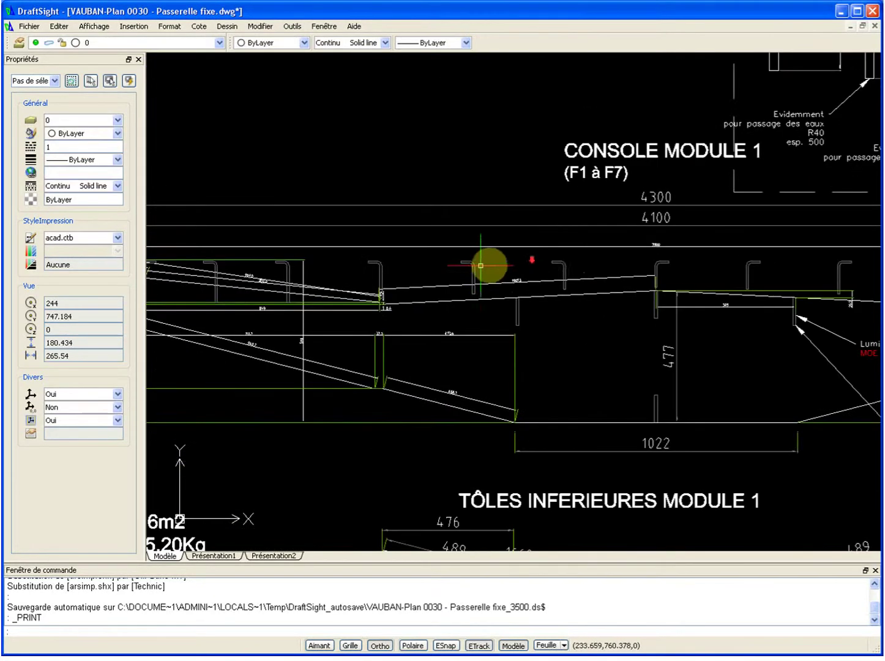
Step: Close the Properties palette to enlarge the drawing area while inspecting the cross-section with the rectangular centring-pin box
scroll(593, 253, down, 3)
middle_drag(677, 255, 388, 277)
scroll(387, 277, down, 2)
middle_drag(674, 282, 452, 273)
scroll(484, 282, up, 3)
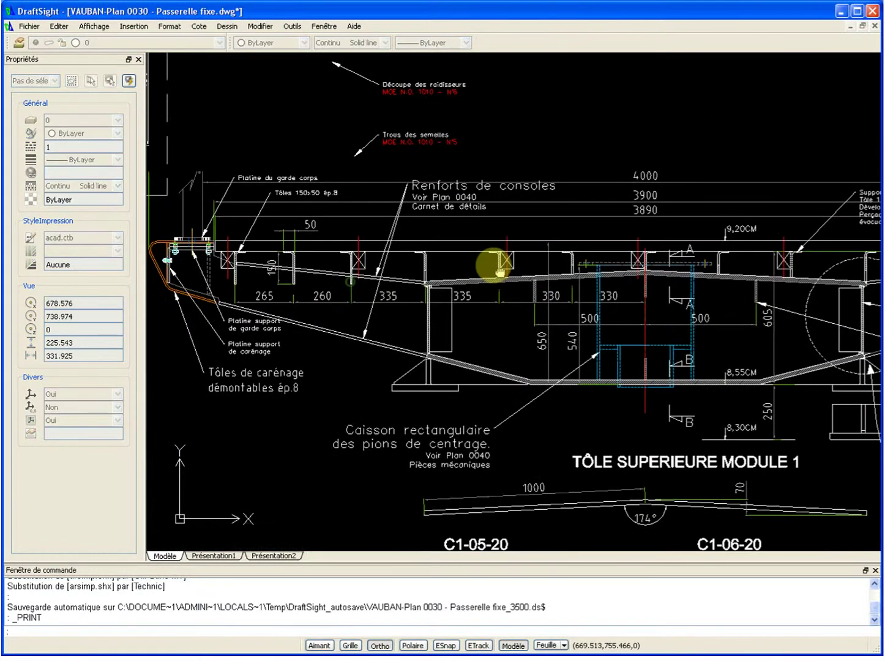
click(138, 59)
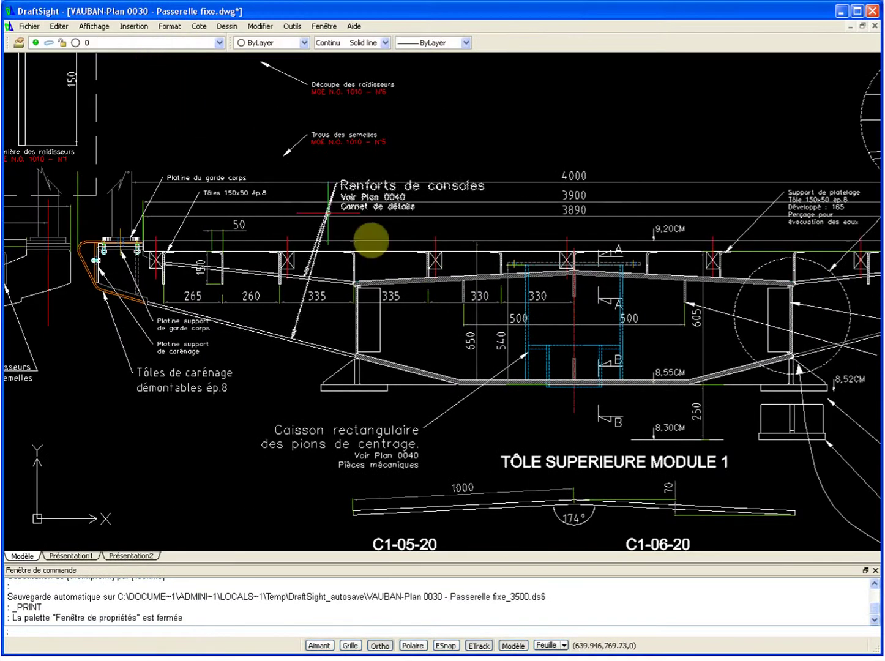
middle_drag(587, 268, 576, 283)
scroll(567, 282, down, 3)
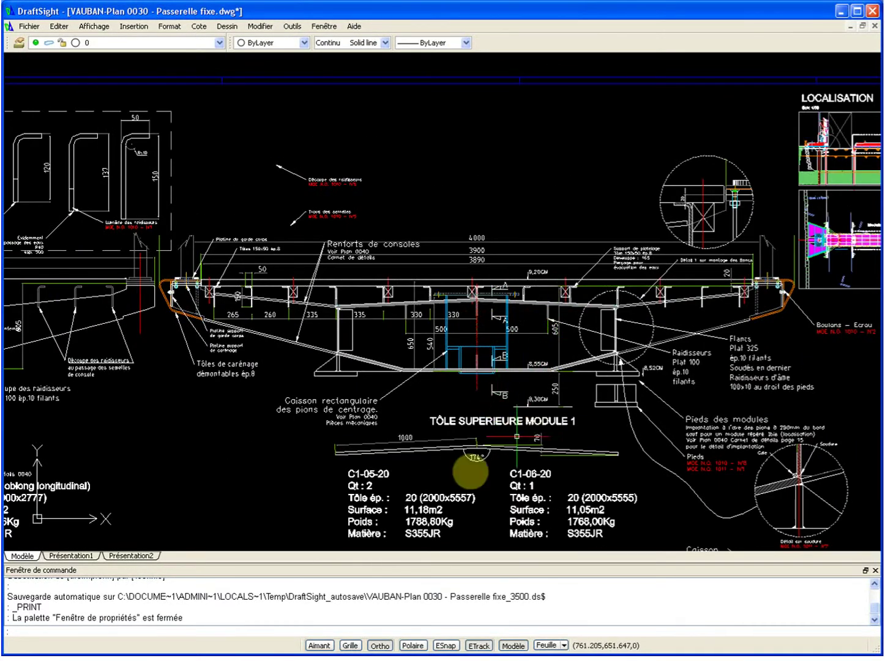
Step: Examine the circled weld and flank assembly details beside the cross-section, and sections A-A and B-B
scroll(463, 478, down, 1)
mouse_move(463, 477)
middle_down()
mouse_move(330, 403)
mouse_move(333, 396)
middle_up()
scroll(603, 411, up, 6)
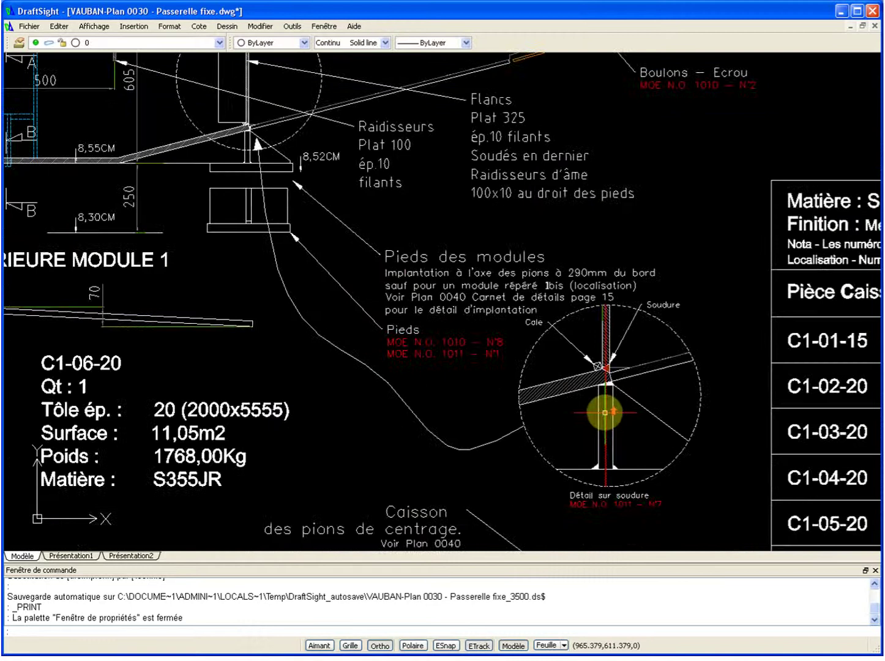
scroll(609, 412, down, 5)
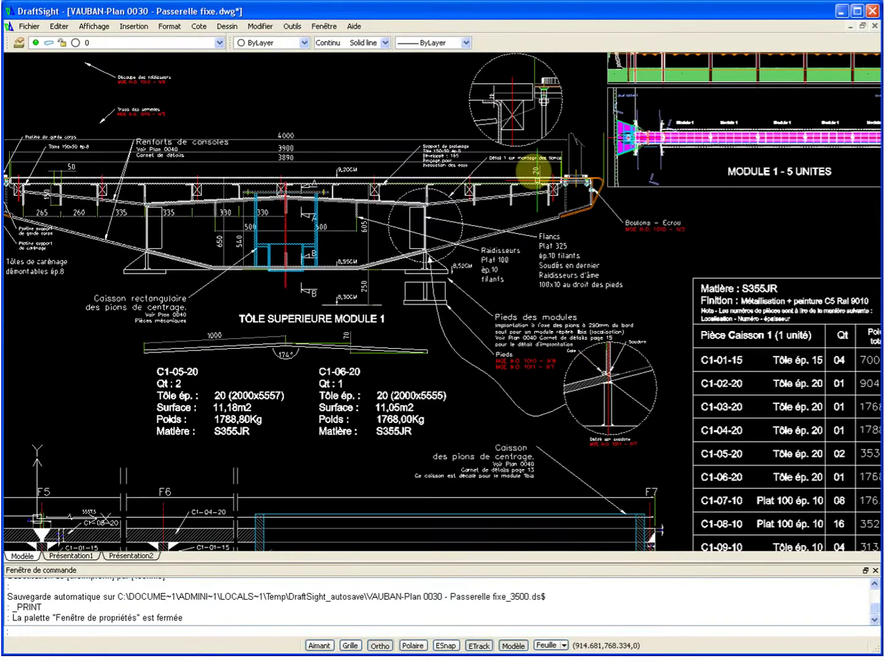
middle_drag(486, 113, 610, 181)
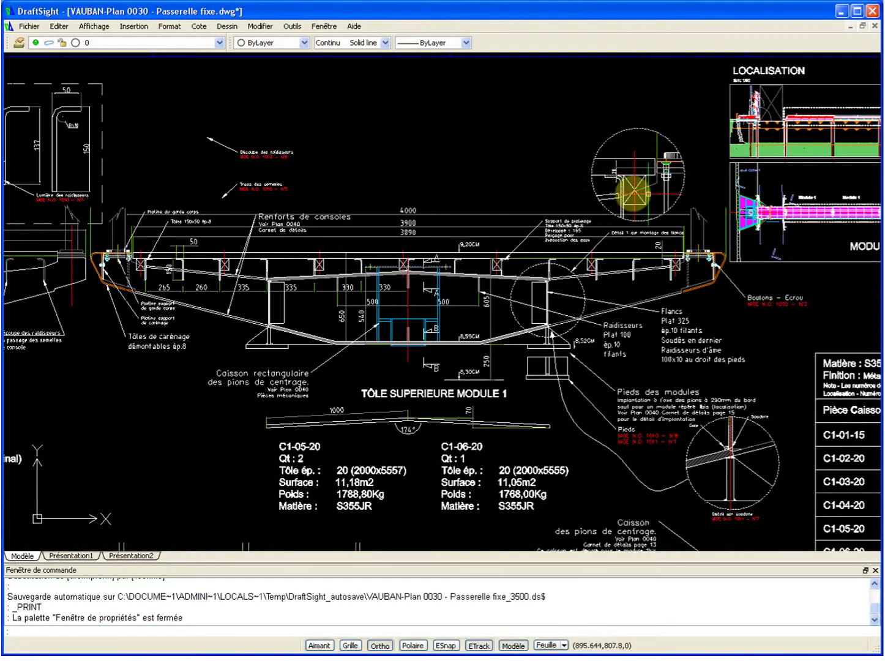
scroll(617, 183, up, 3)
scroll(634, 184, up, 2)
scroll(642, 184, down, 7)
mouse_move(374, 373)
middle_down()
mouse_move(411, 322)
mouse_move(563, 219)
mouse_move(518, 241)
mouse_move(468, 212)
middle_up()
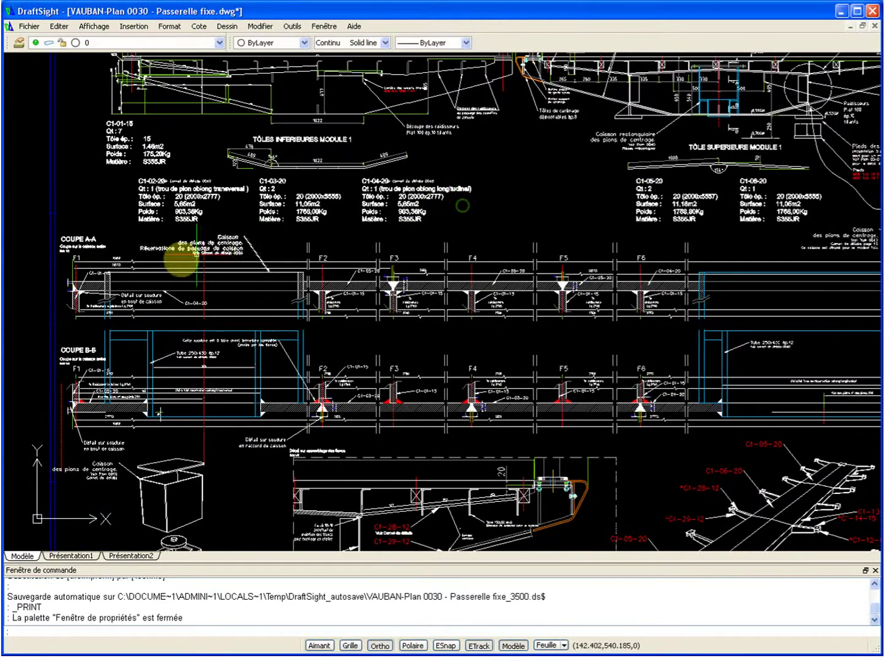
scroll(716, 305, down, 2)
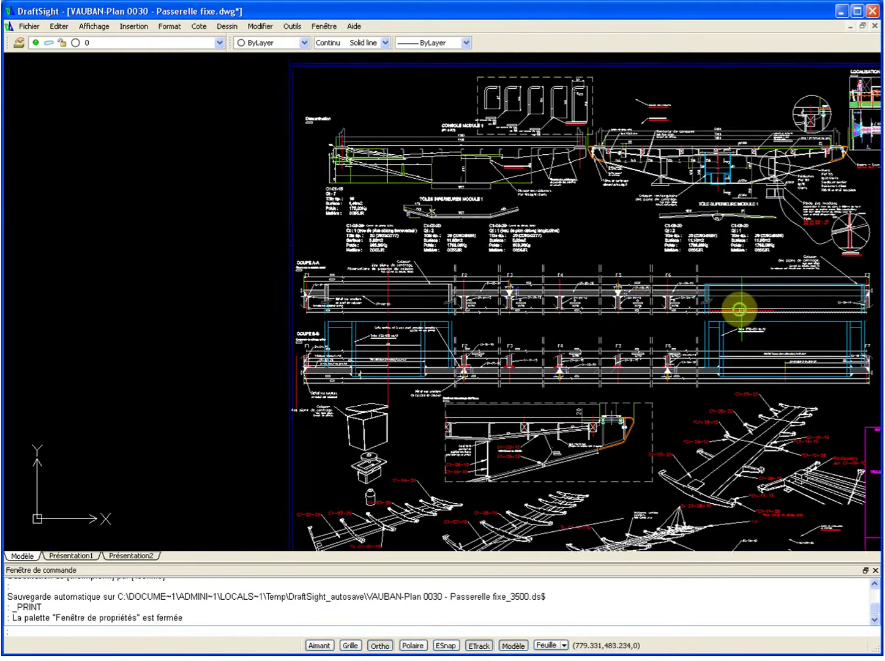
scroll(573, 227, down, 1)
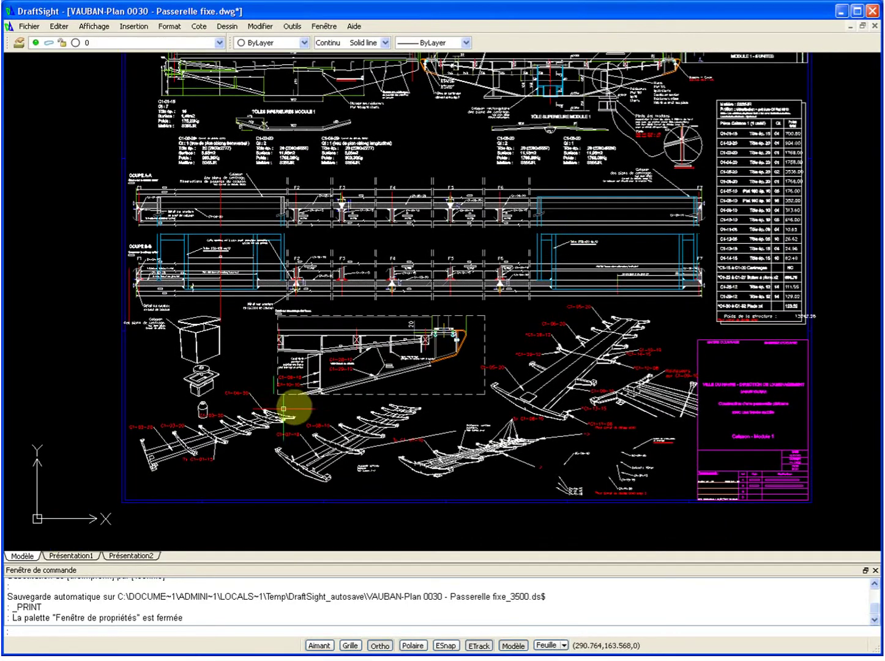
Step: Delete the long stray line running from the C1-07-10/C1-08-10 isometric view across the 3x C1-07-10 label
scroll(296, 403, up, 4)
mouse_move(342, 369)
middle_down()
mouse_move(539, 249)
mouse_move(572, 246)
middle_up()
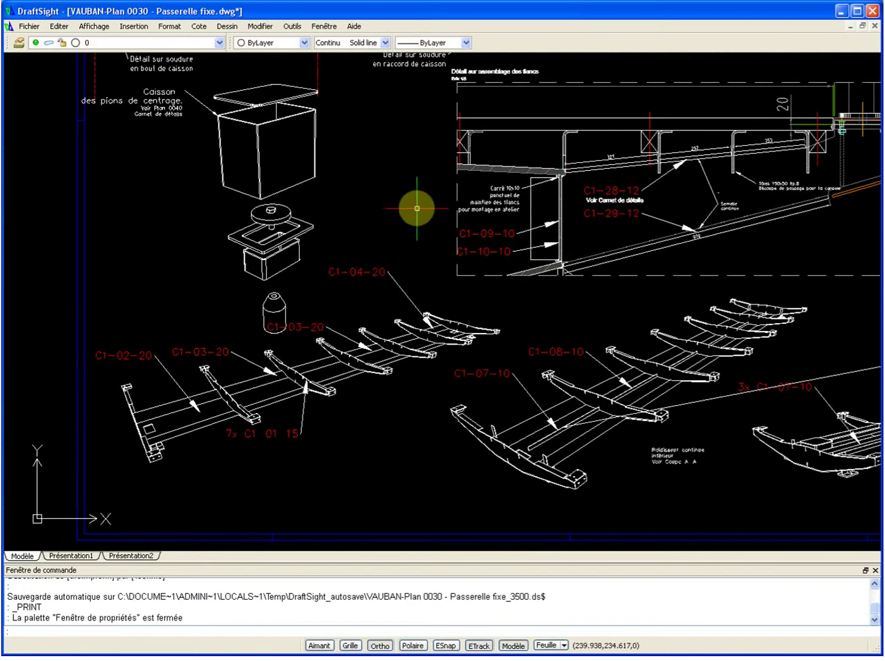
scroll(417, 208, down, 1)
mouse_move(415, 211)
middle_down()
mouse_move(330, 312)
mouse_move(290, 276)
middle_up()
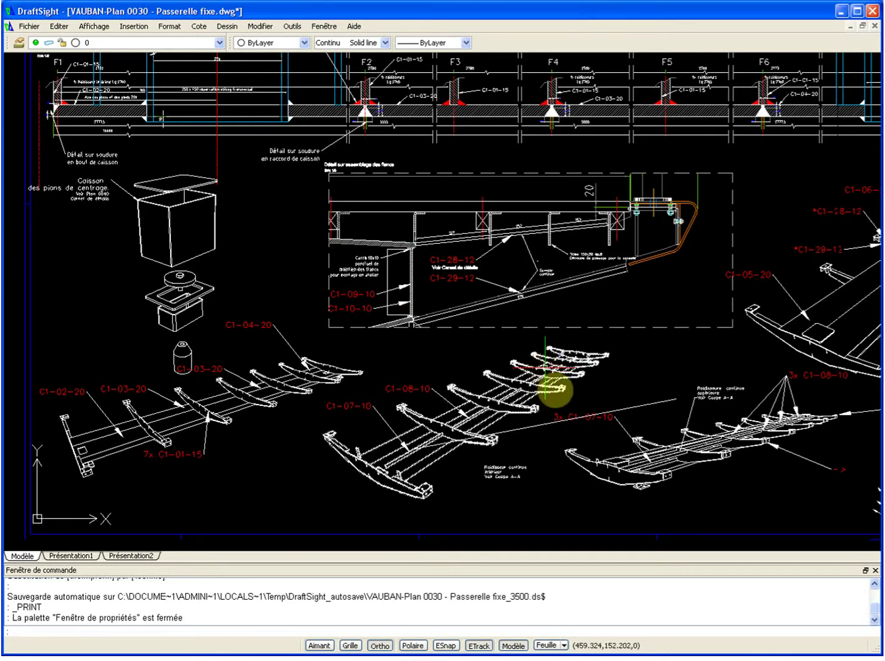
click(538, 425)
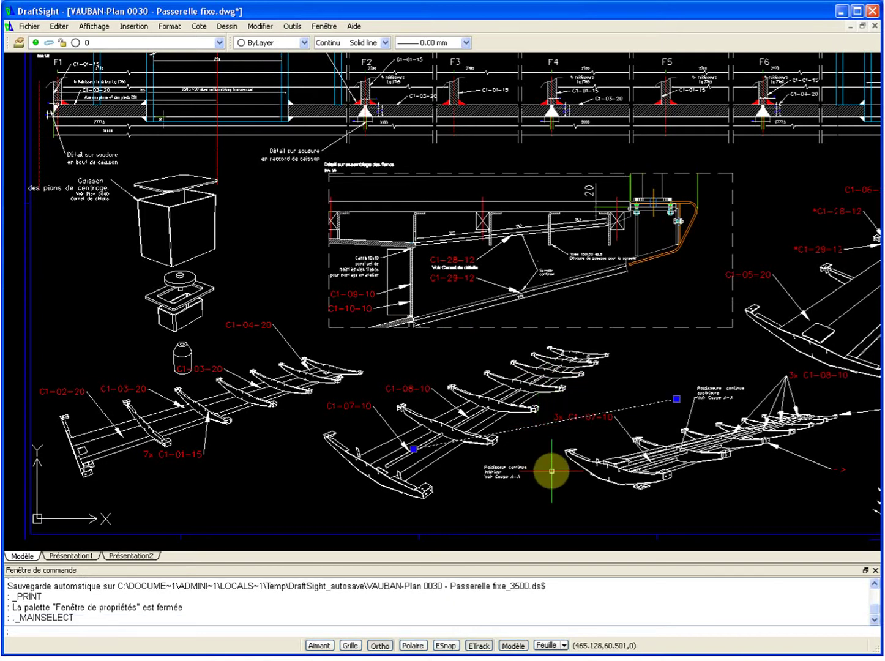
key(Delete)
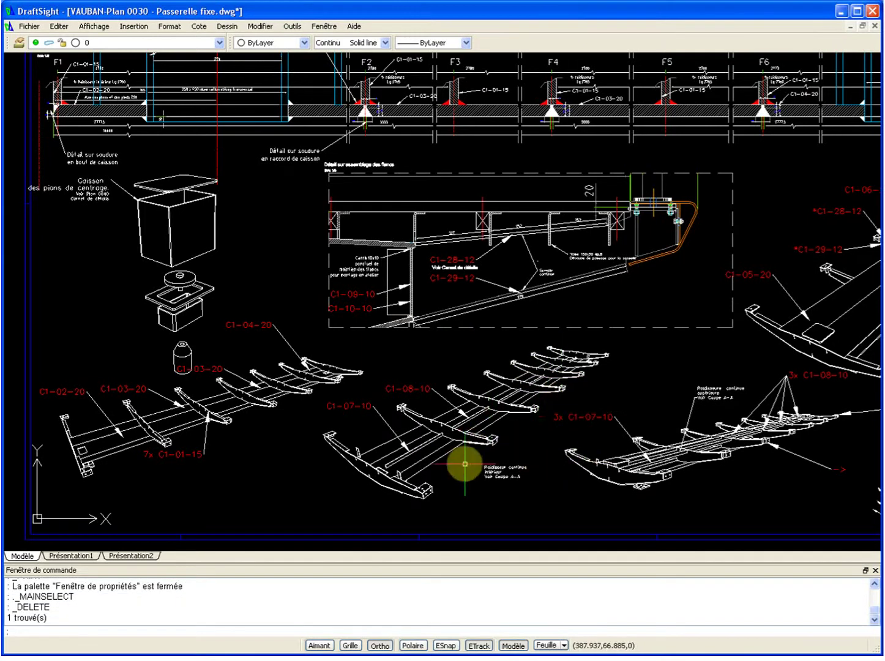
Step: Examine the isometric view of the caisson's top with its C1-05-20 and C1-06-20 plates and labelled brackets
scroll(629, 376, down, 4)
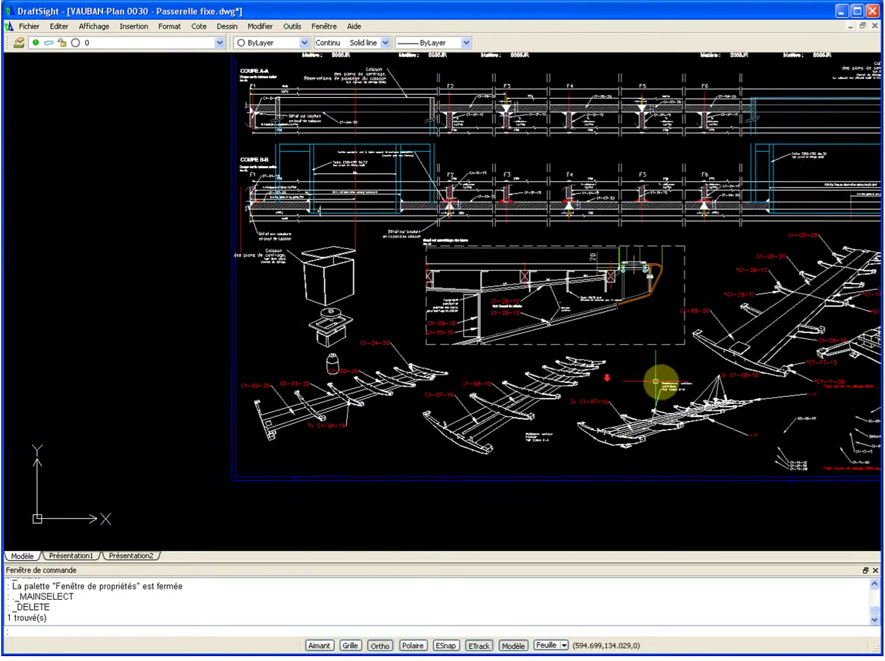
middle_drag(637, 425, 520, 459)
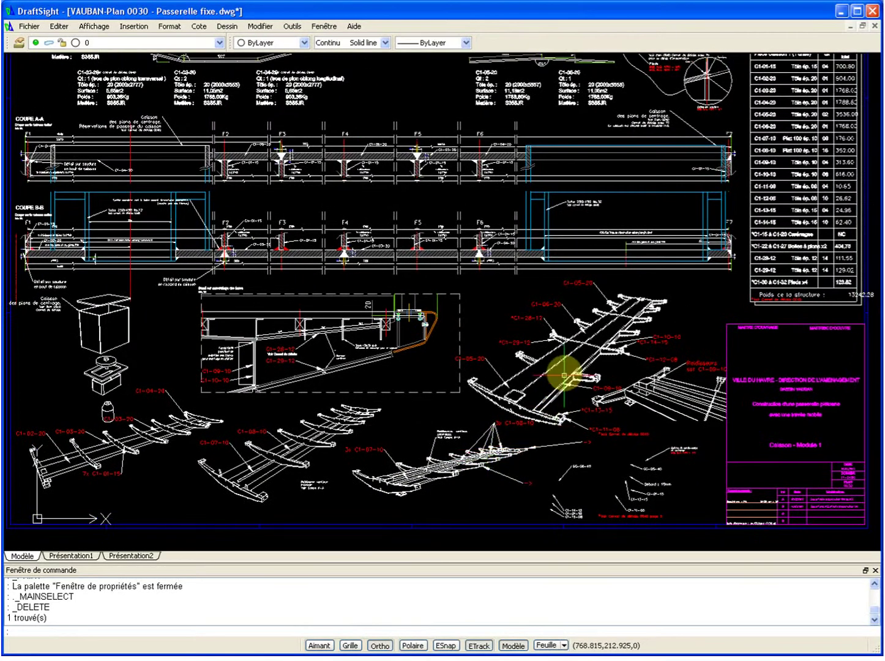
scroll(582, 355, up, 3)
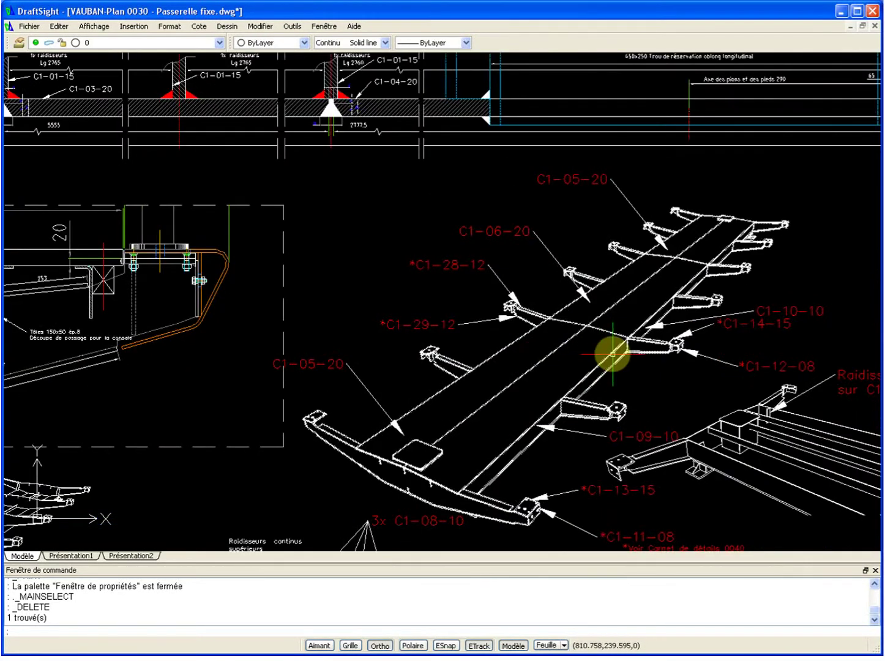
scroll(613, 354, down, 4)
mouse_move(615, 352)
middle_down()
mouse_move(567, 352)
mouse_move(558, 338)
mouse_move(572, 355)
middle_up()
scroll(506, 367, up, 4)
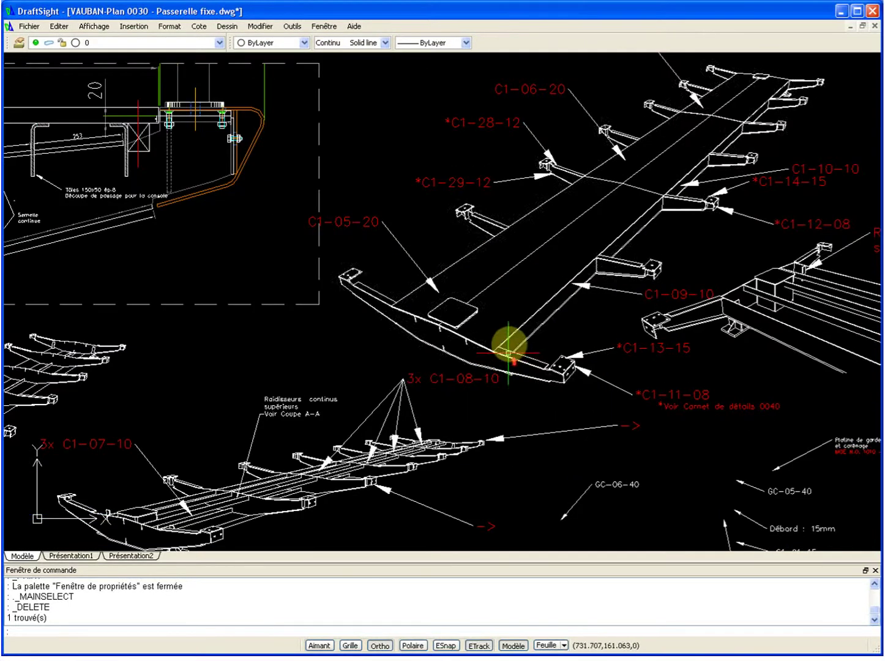
Step: Review the overall sheet layout, the plate details of module 1 and the longitudinal sections Coupe A-A and Coupe B-B
scroll(509, 313, up, 4)
scroll(494, 321, down, 5)
scroll(596, 331, down, 5)
middle_drag(562, 362, 593, 409)
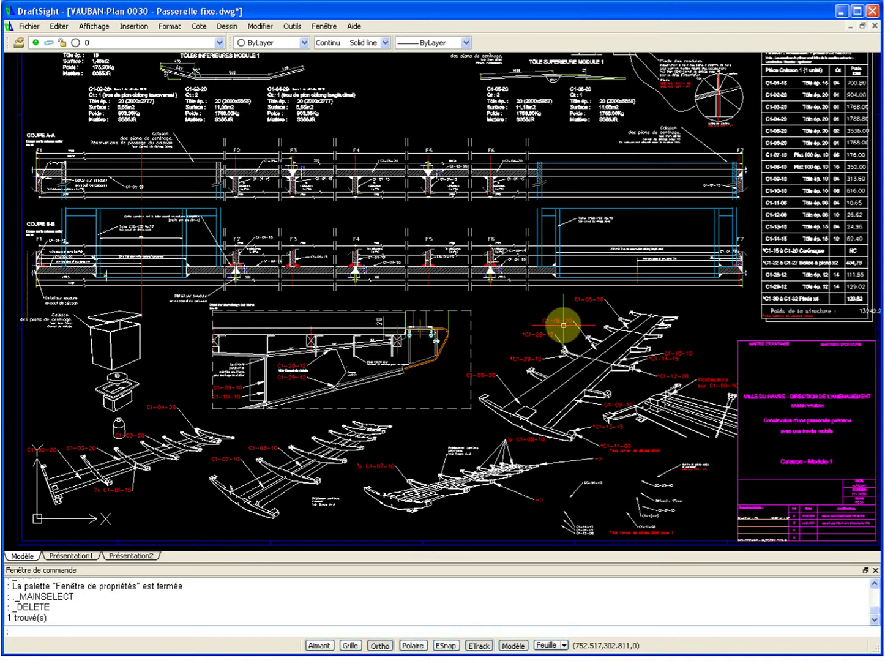
scroll(588, 279, down, 1)
scroll(588, 267, down, 1)
mouse_move(588, 266)
middle_down()
mouse_move(546, 413)
mouse_move(543, 390)
middle_up()
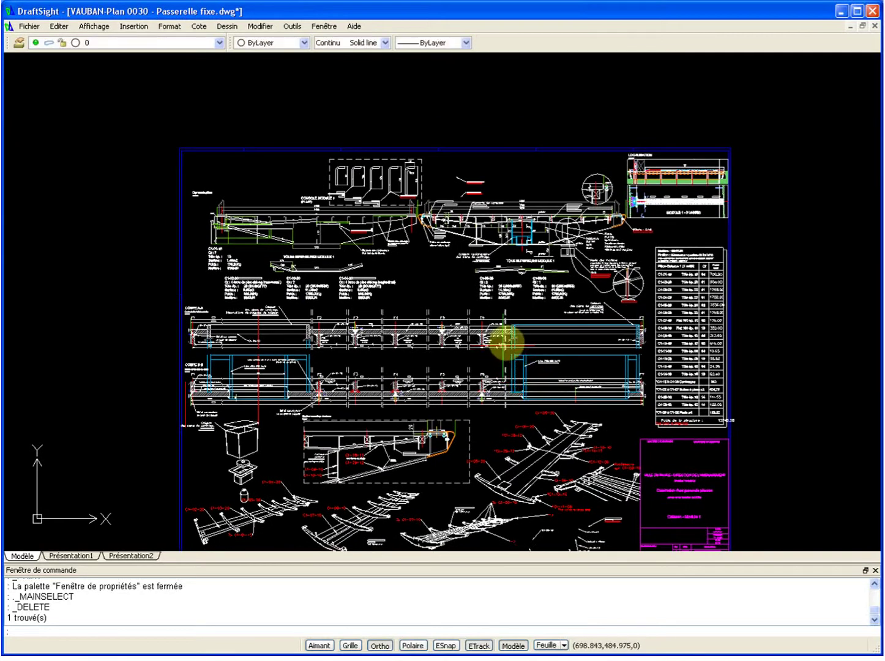
scroll(428, 284, up, 5)
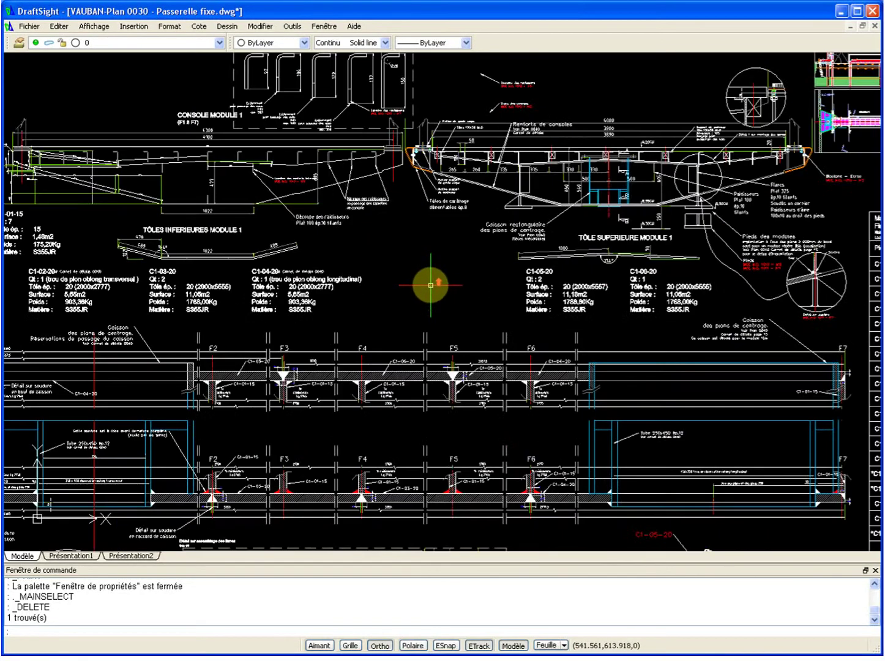
mouse_move(252, 343)
middle_down()
mouse_move(290, 332)
mouse_move(424, 252)
mouse_move(599, 200)
mouse_move(632, 200)
mouse_move(597, 198)
mouse_move(569, 180)
middle_up()
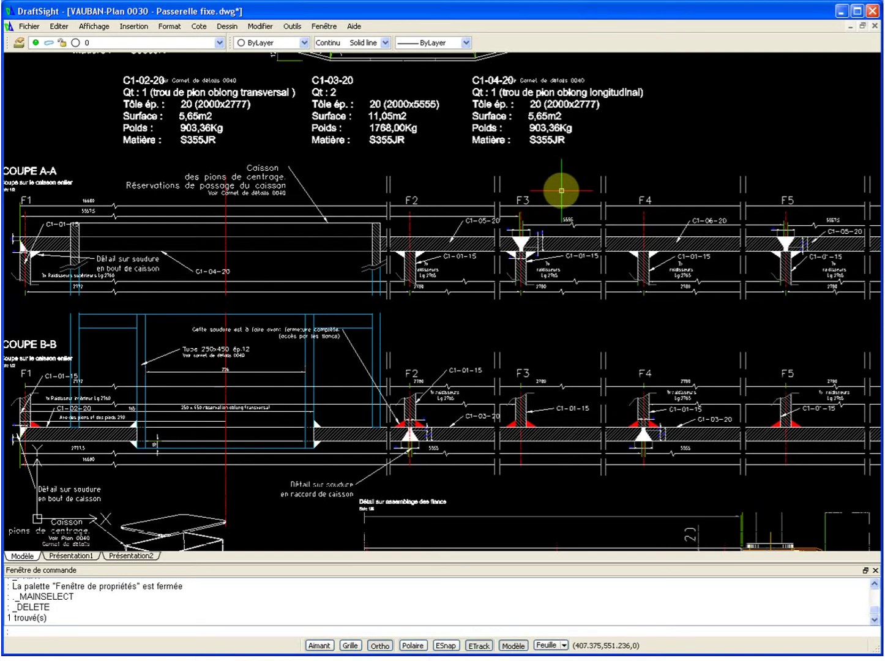
Step: Examine the isometric view of the caisson's ribs with the lower continuous stiffeners C1-07-10 and C1-08-10
scroll(569, 197, down, 5)
mouse_move(529, 243)
middle_down()
mouse_move(357, 296)
mouse_move(366, 291)
mouse_move(360, 280)
middle_up()
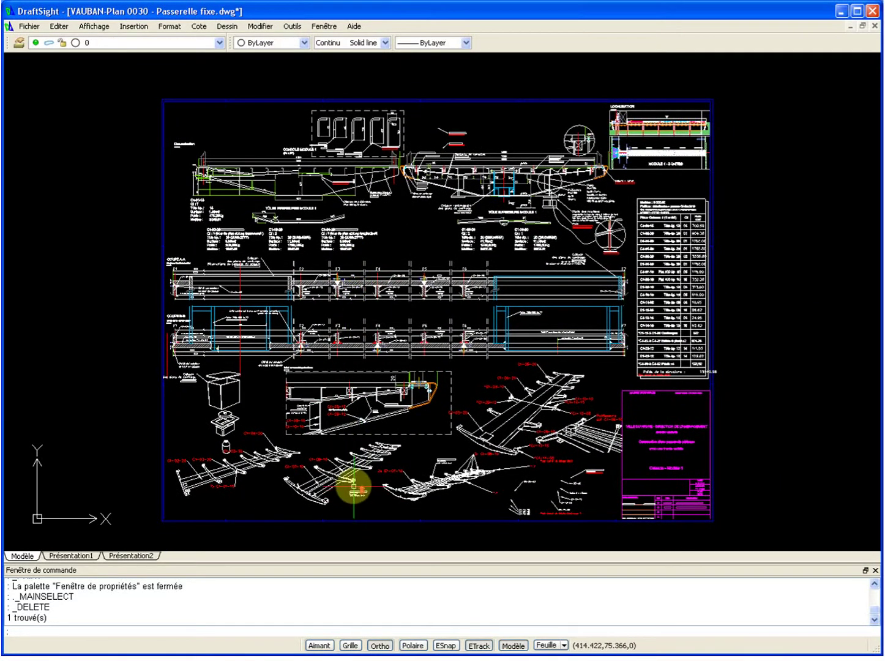
scroll(351, 477, up, 4)
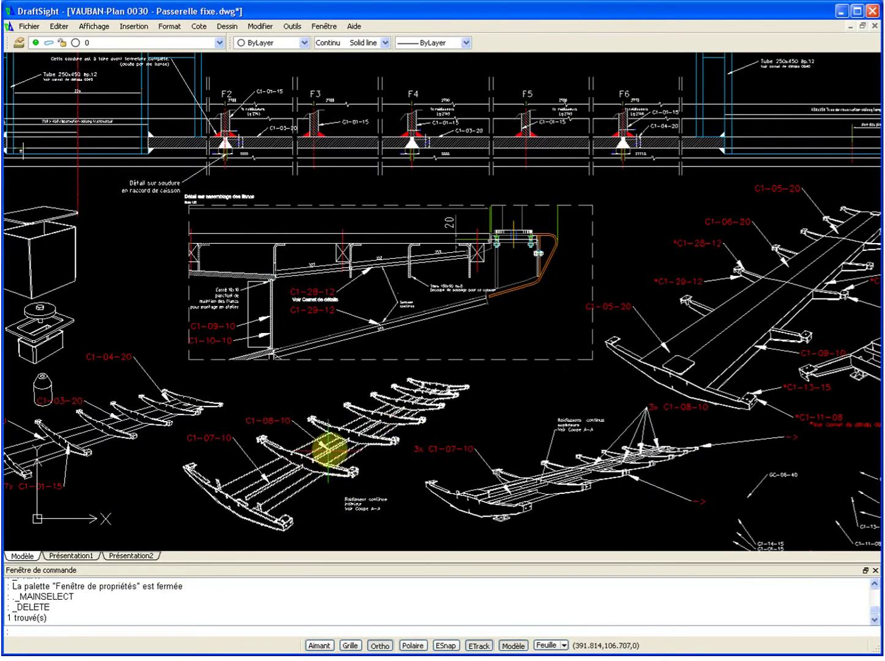
scroll(326, 398, up, 5)
scroll(403, 332, down, 3)
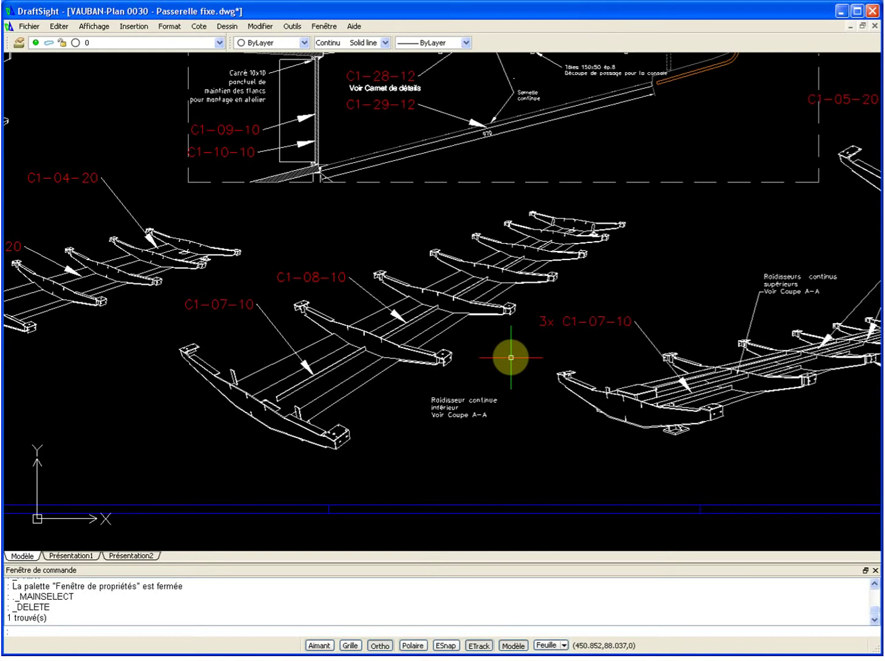
scroll(511, 357, down, 5)
scroll(428, 395, up, 3)
mouse_move(421, 458)
middle_down()
mouse_move(383, 365)
mouse_move(337, 364)
middle_up()
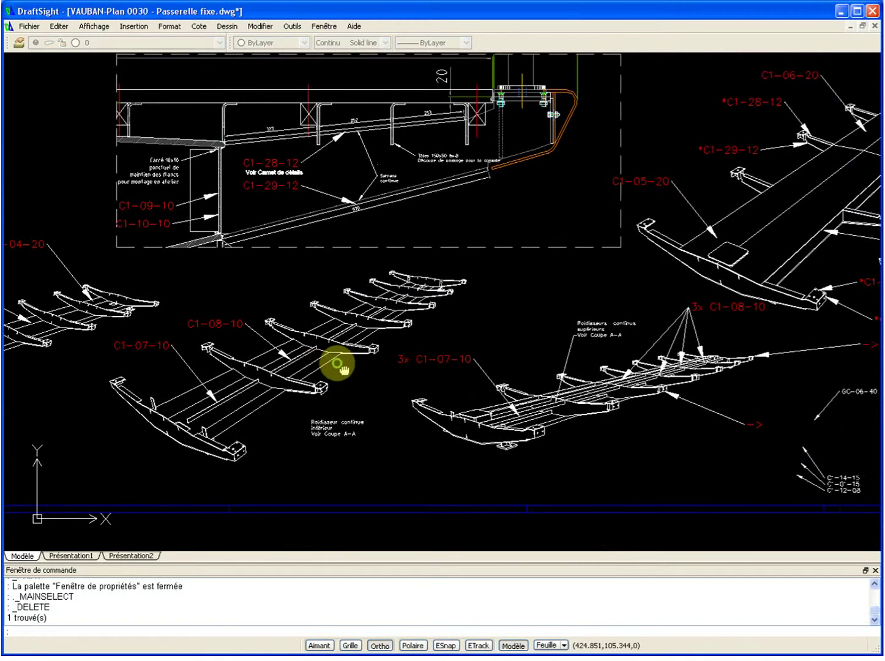
scroll(291, 374, up, 2)
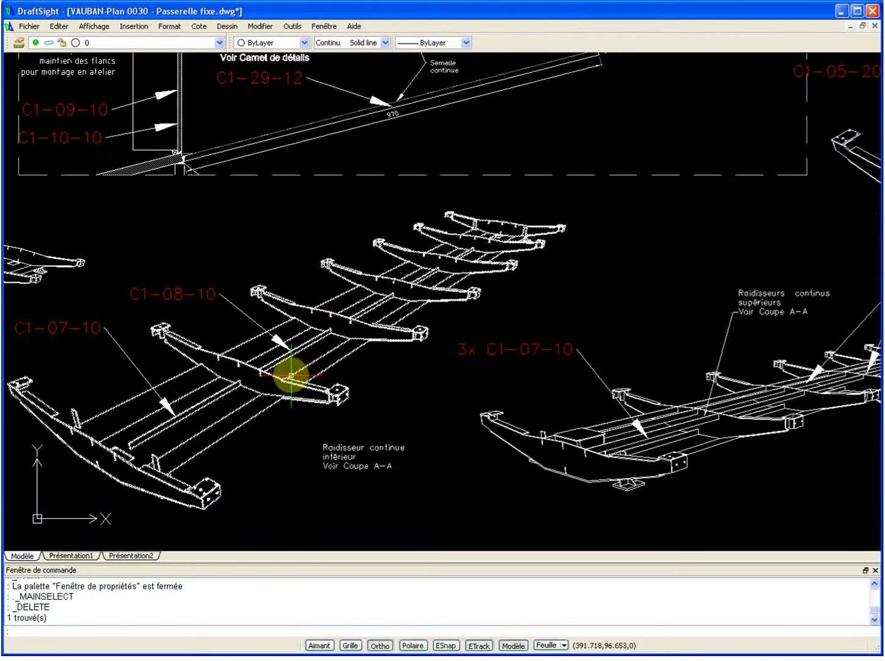